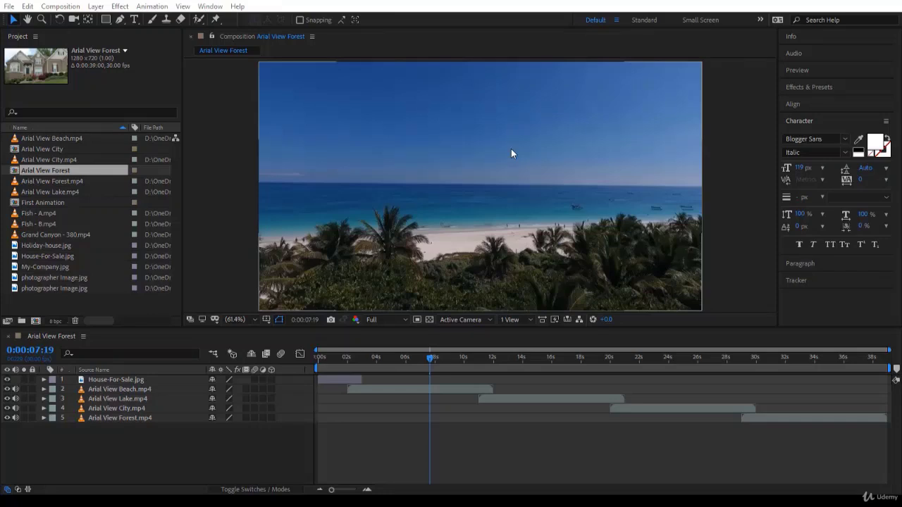
# Open the Keyboard Shortcuts editor
pyautogui.click(343, 191)
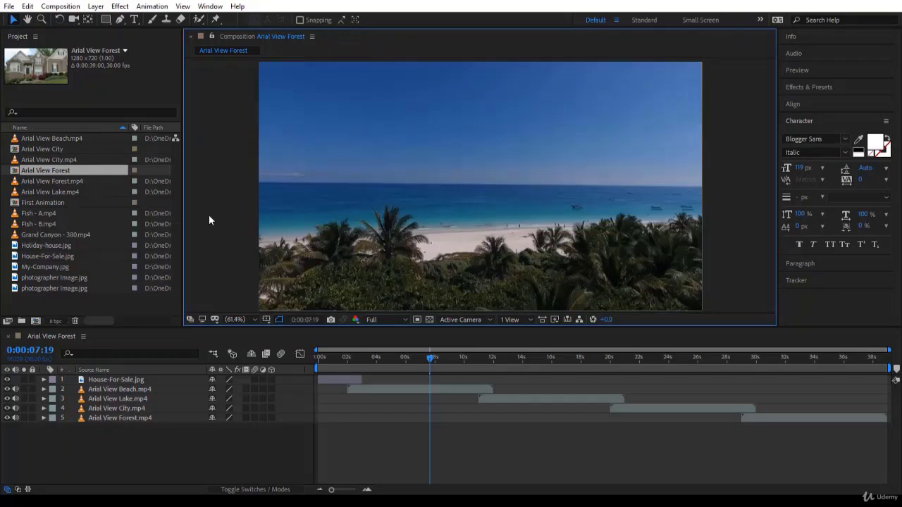
pyautogui.click(28, 7)
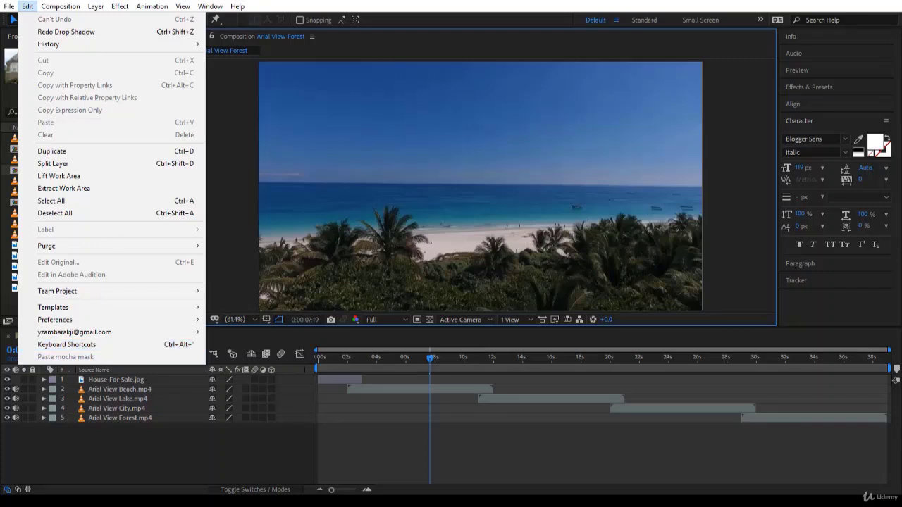
pyautogui.moveTo(10, 8)
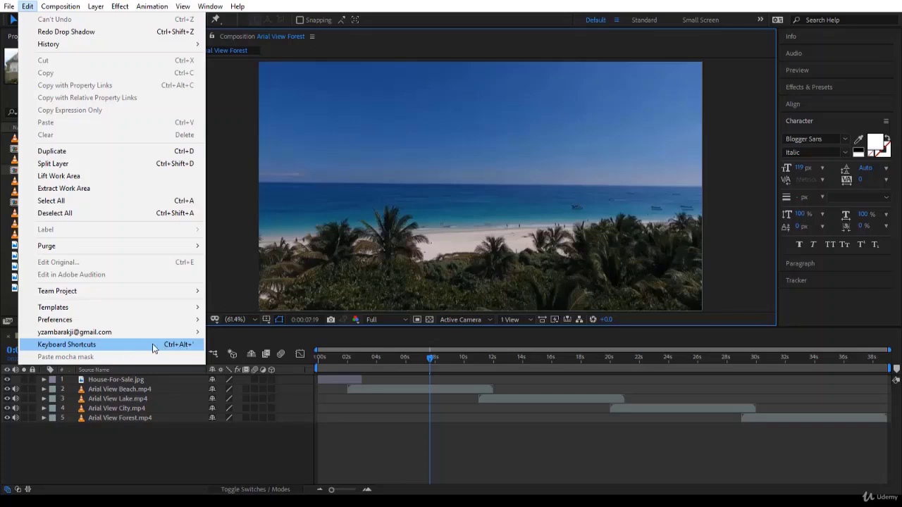
pyautogui.click(190, 346)
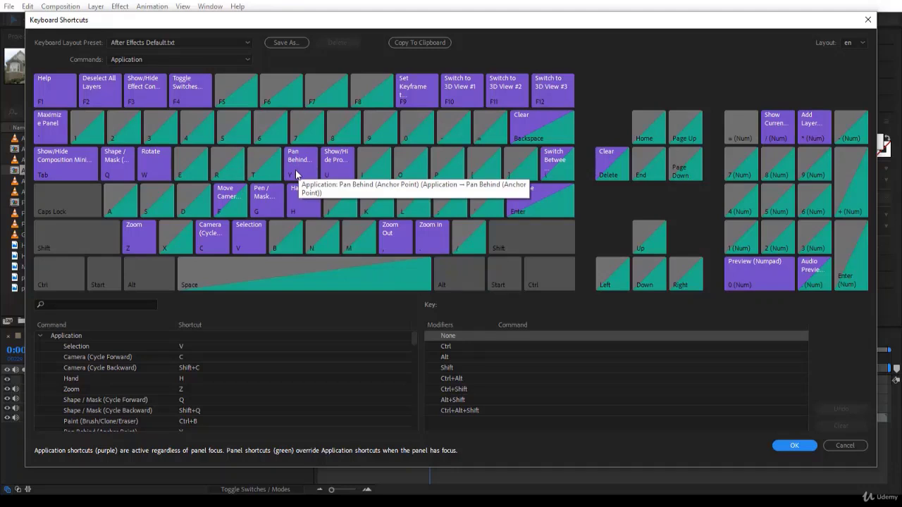
# View the shortcut layouts for the Shift, Ctrl and Alt modifiers one at a time on the visual keyboard
pyautogui.click(77, 240)
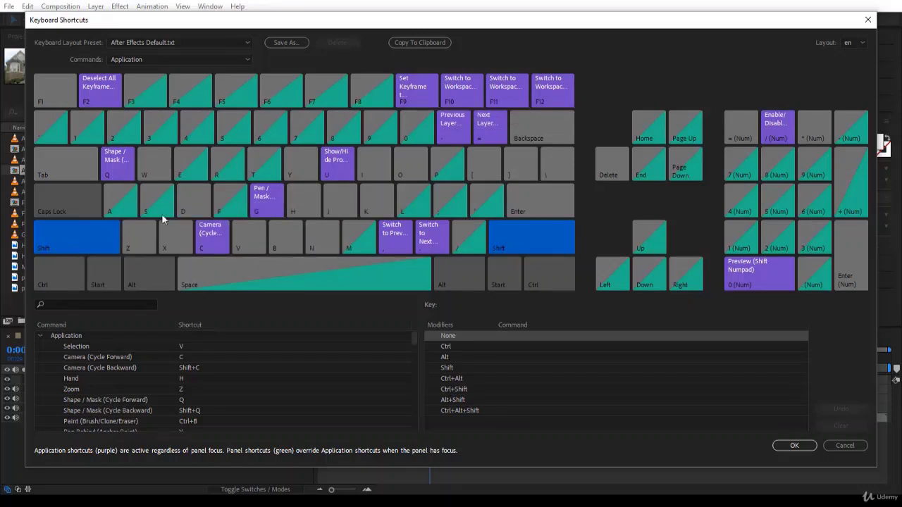
pyautogui.click(87, 241)
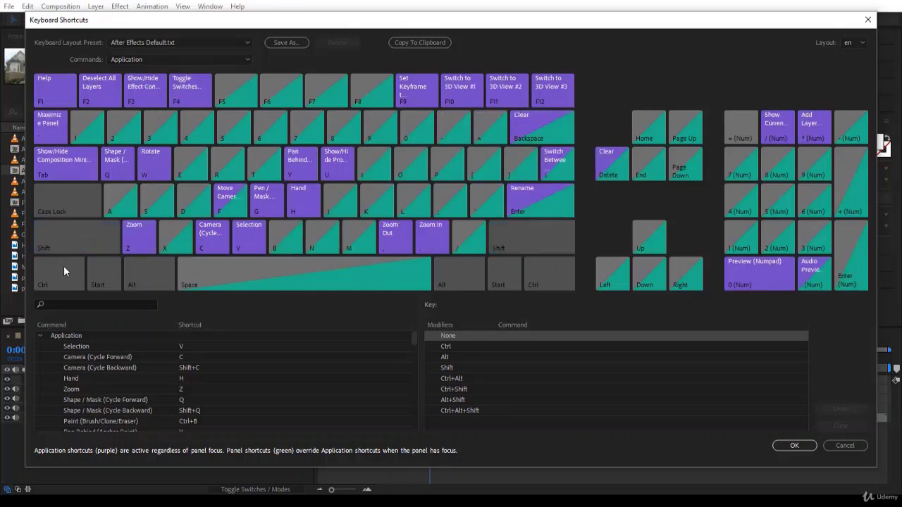
pyautogui.click(63, 269)
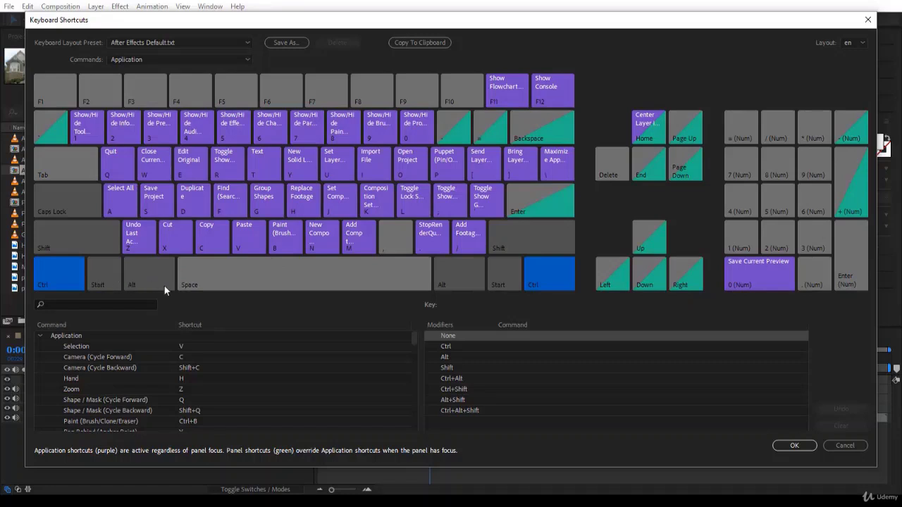
pyautogui.click(127, 278)
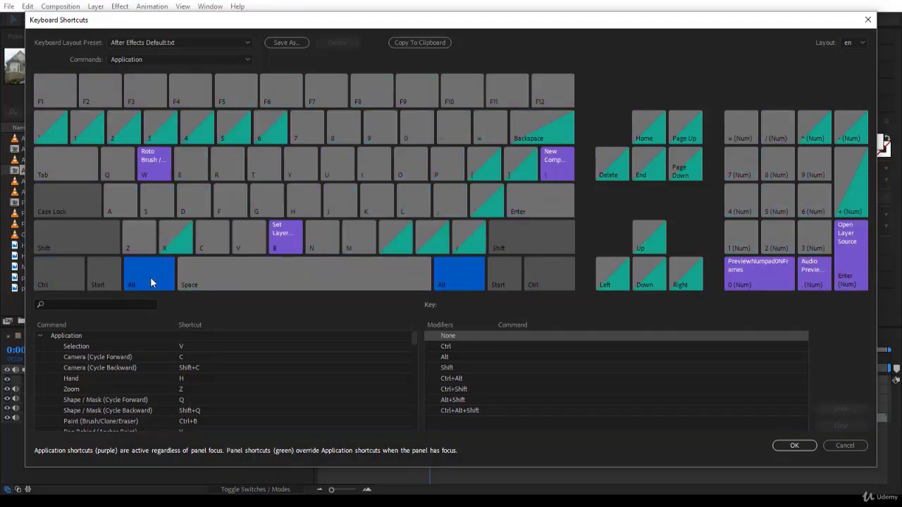
pyautogui.click(112, 248)
pyautogui.click(141, 280)
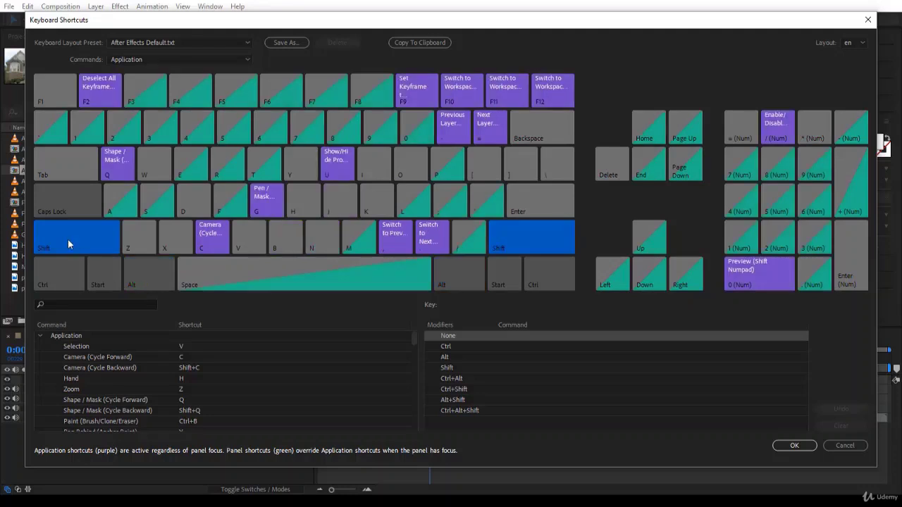
# View the shortcut layouts for the Ctrl+Shift, Ctrl+Alt+Shift and Alt+Shift combinations, and return to the layout without modifiers
pyautogui.click(62, 279)
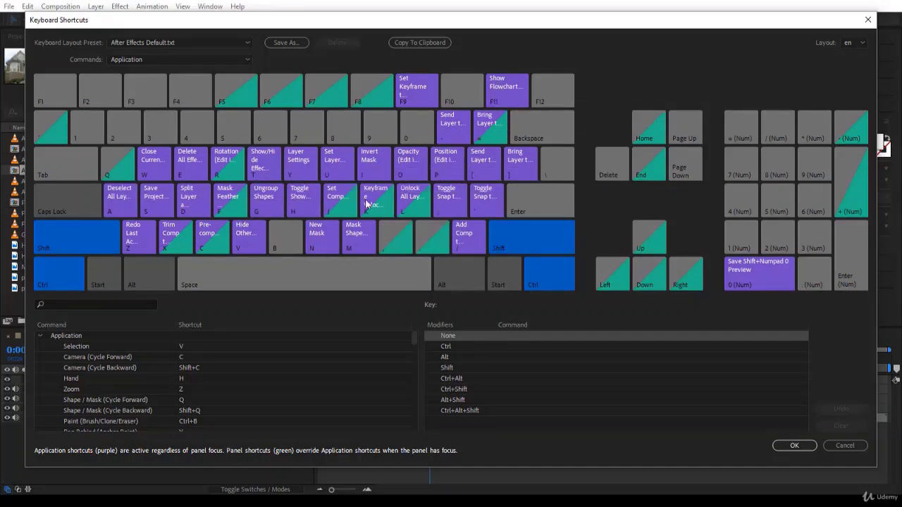
pyautogui.click(170, 279)
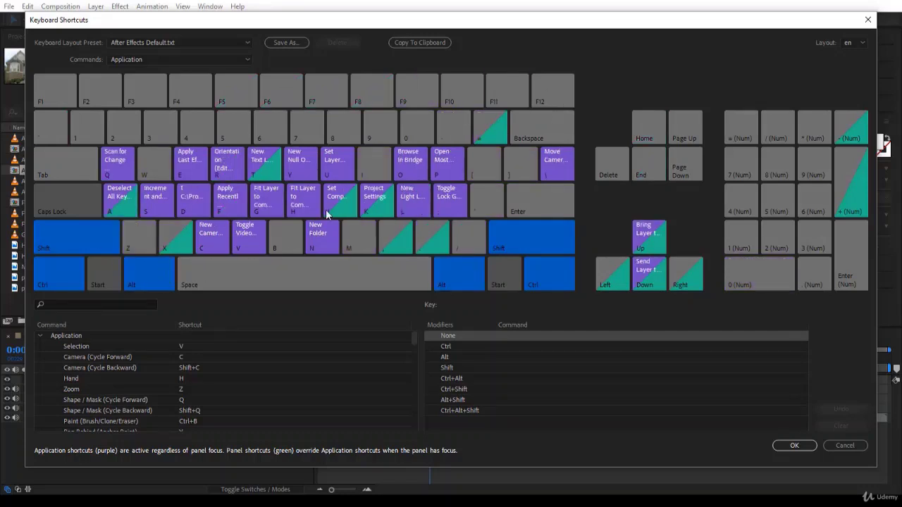
pyautogui.click(60, 246)
pyautogui.click(60, 281)
pyautogui.click(148, 282)
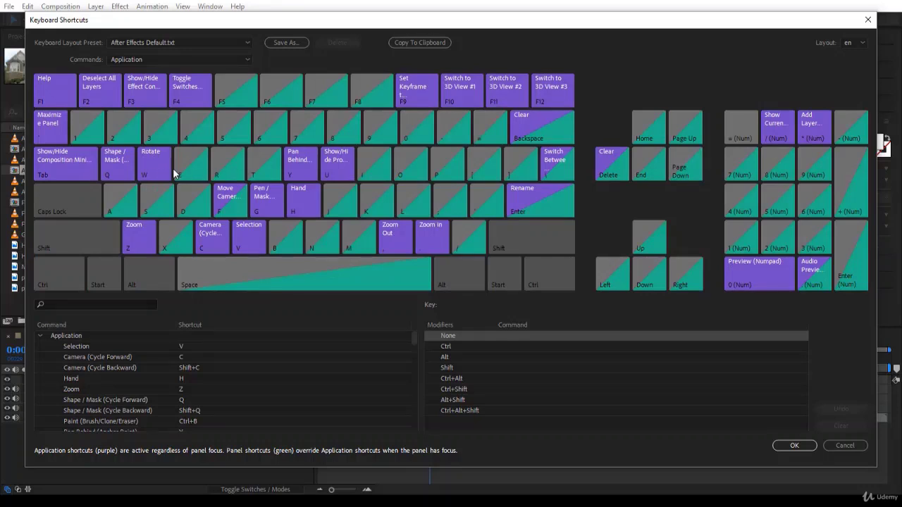
pyautogui.press('shift')
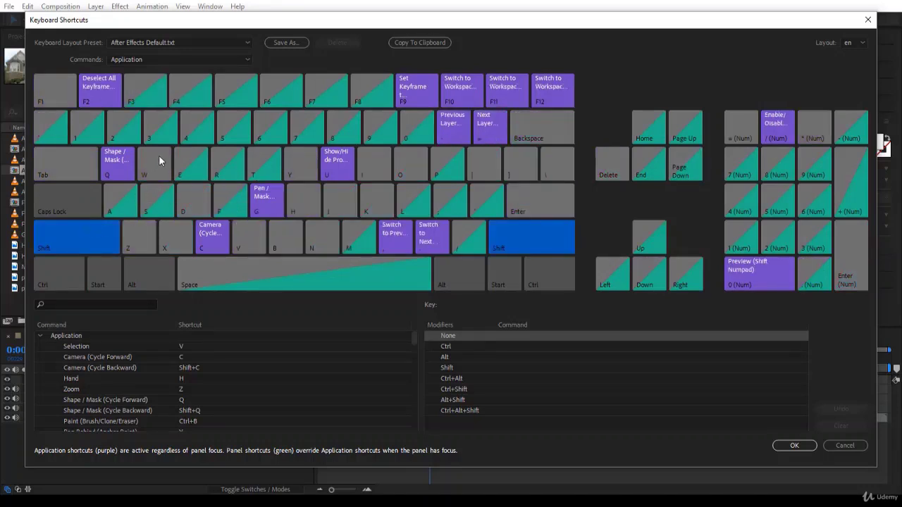
pyautogui.click(67, 274)
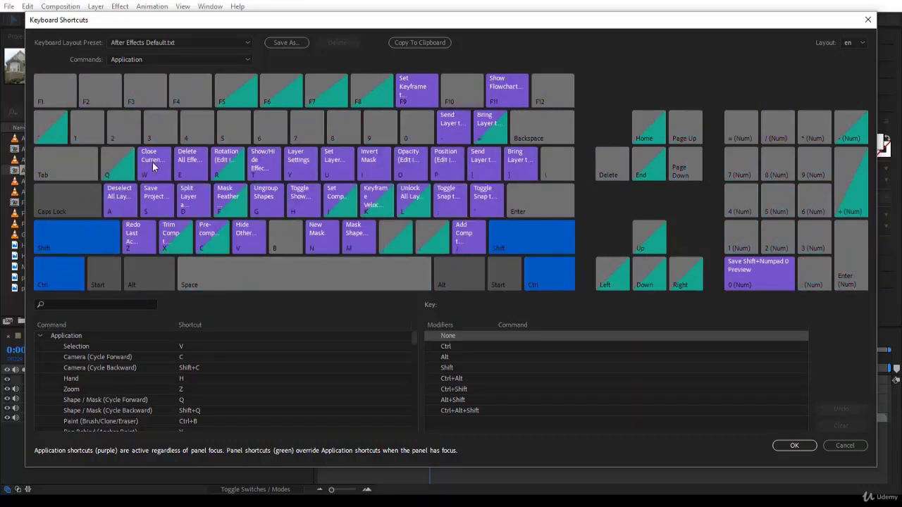
pyautogui.click(143, 274)
pyautogui.click(54, 284)
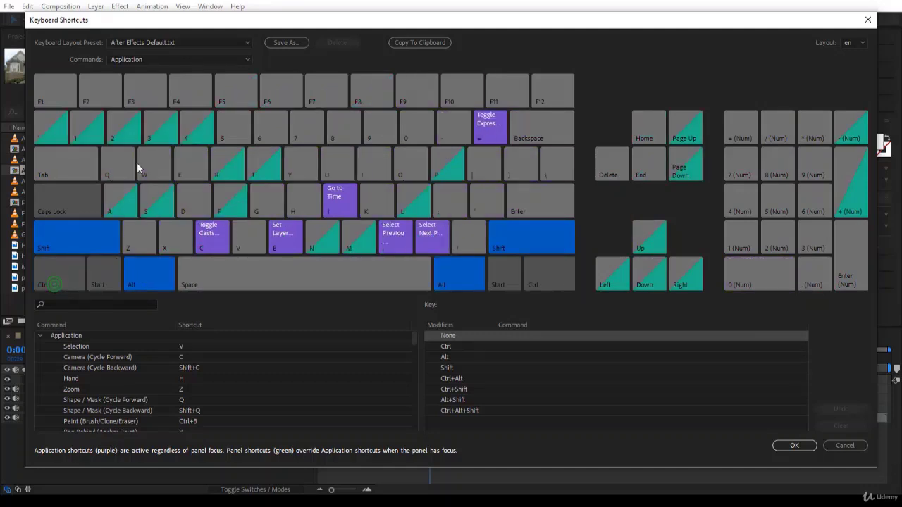
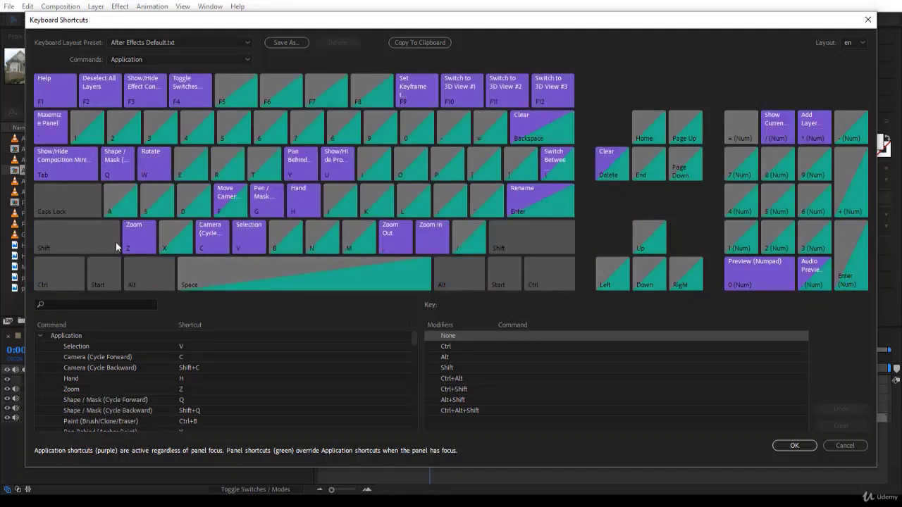
# Inspect the commands assigned to the W and comma keys, and browse the File category's shortcuts in the command list
pyautogui.click(152, 176)
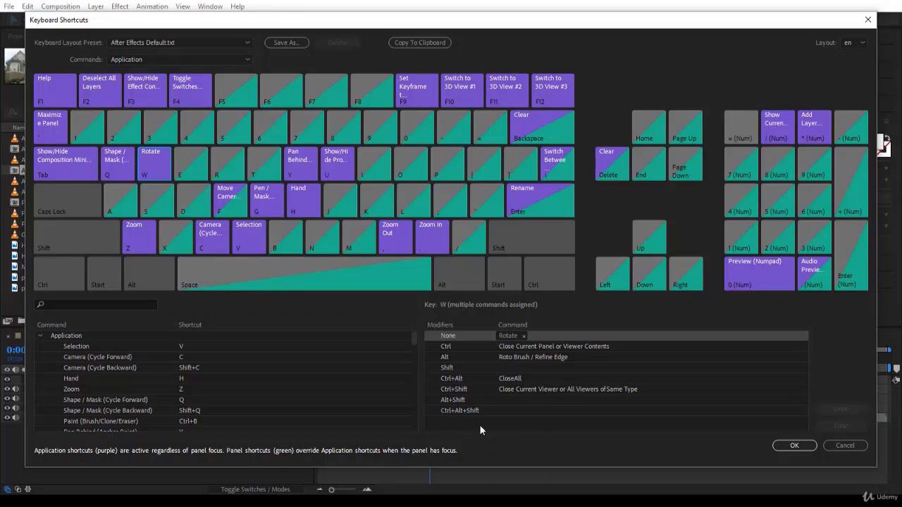
pyautogui.click(397, 238)
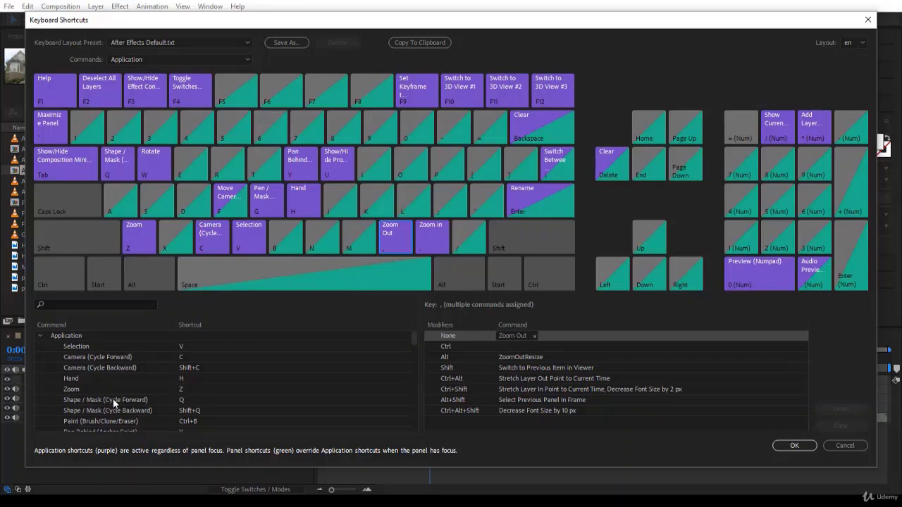
pyautogui.scroll(-5, 112, 398)
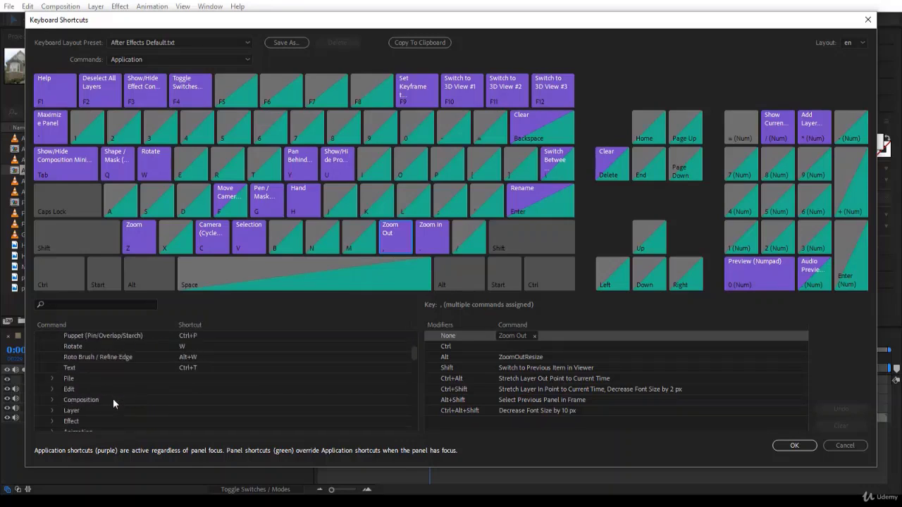
pyautogui.scroll(2, 195, 346)
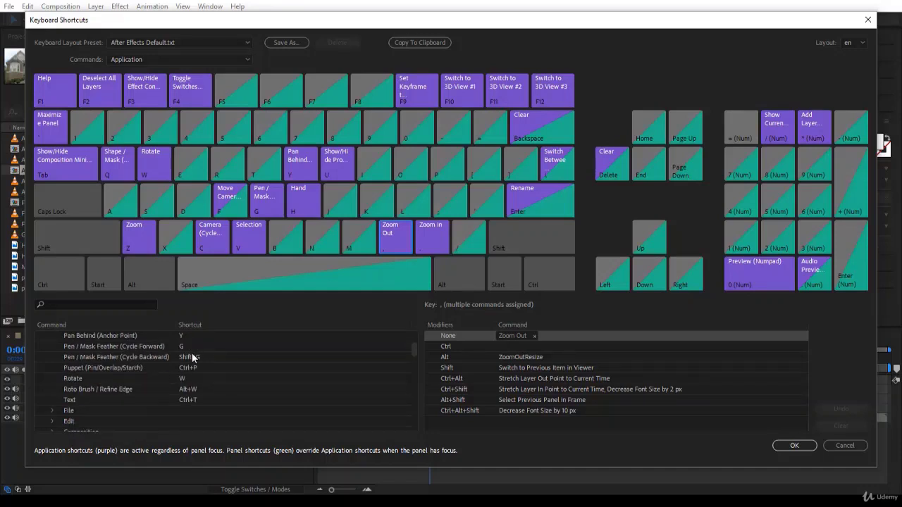
pyautogui.click(52, 410)
pyautogui.scroll(-2, 218, 382)
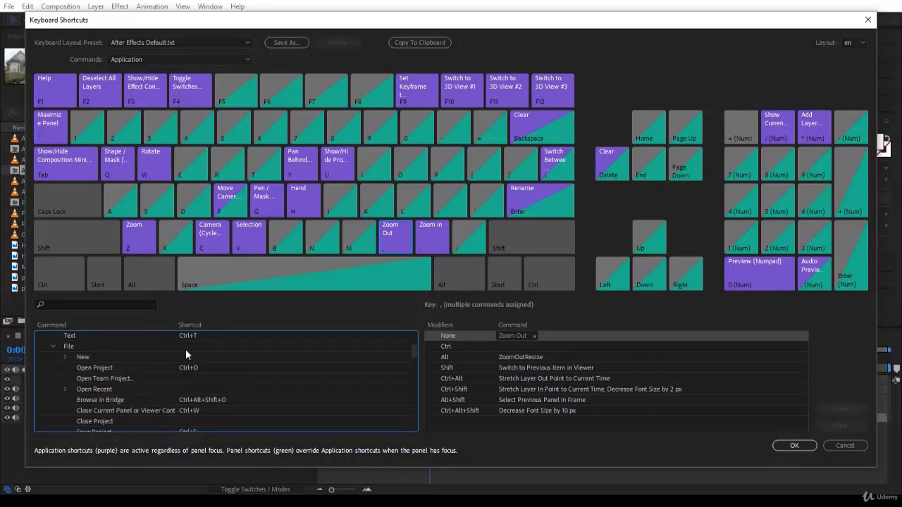
pyautogui.scroll(-3, 198, 370)
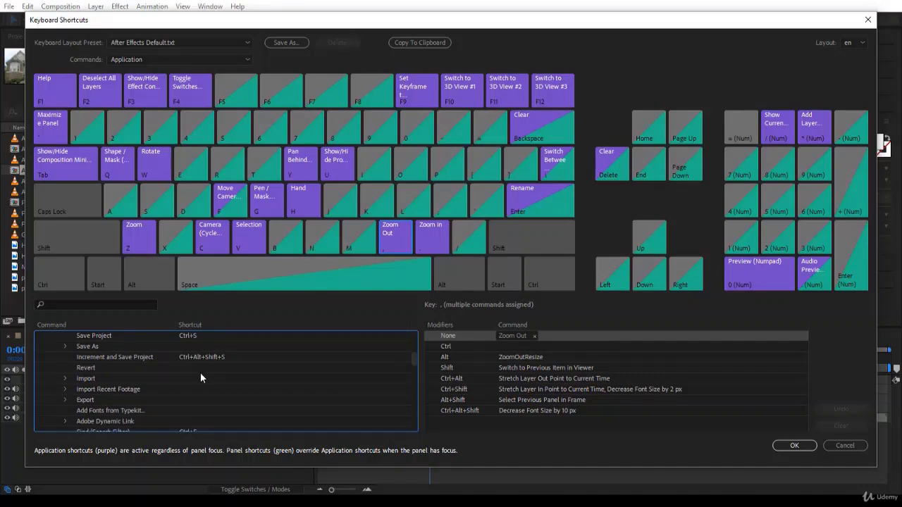
pyautogui.scroll(2, 210, 372)
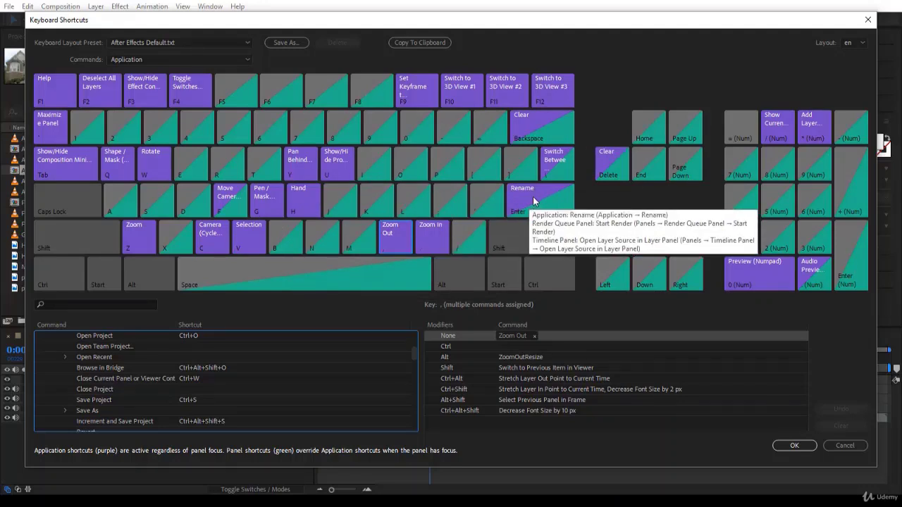
# Search the shortcut commands for "Center" and widen the Command column to show full command names
pyautogui.click(95, 305)
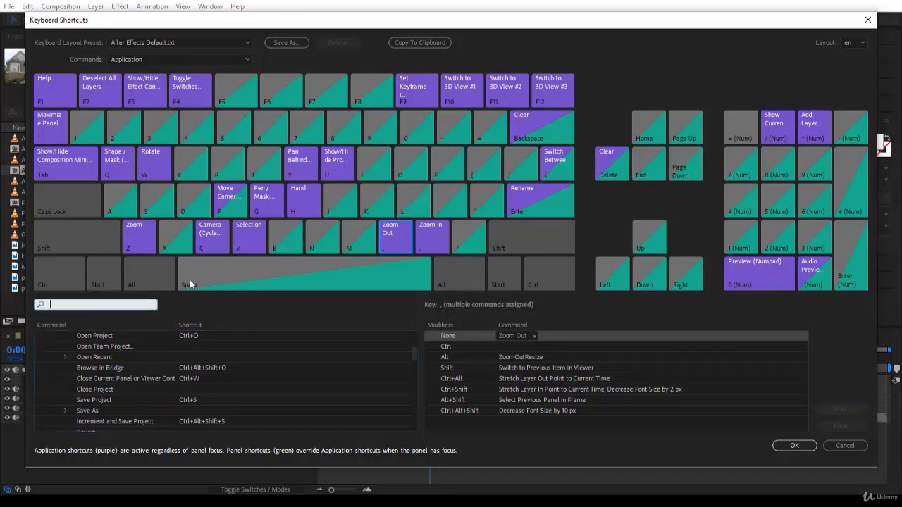
pyautogui.write('Center')
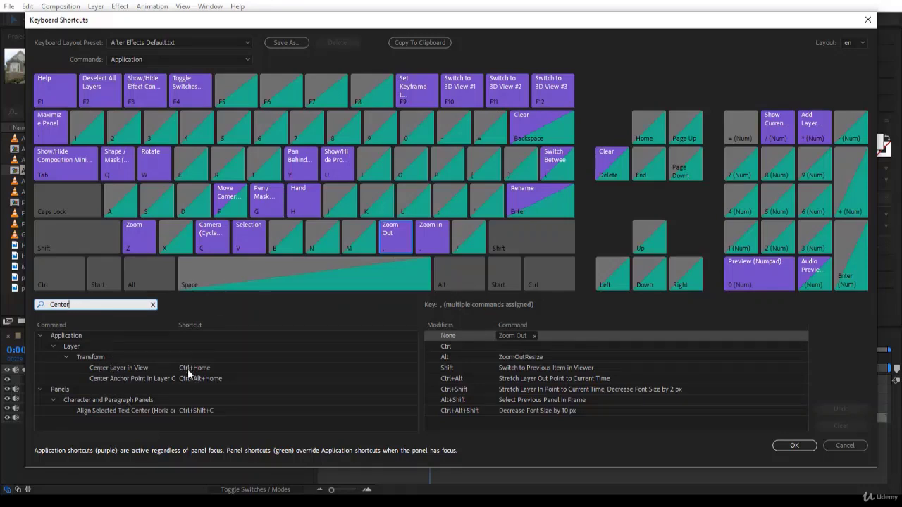
pyautogui.moveTo(177, 324); pyautogui.dragTo(212, 331)
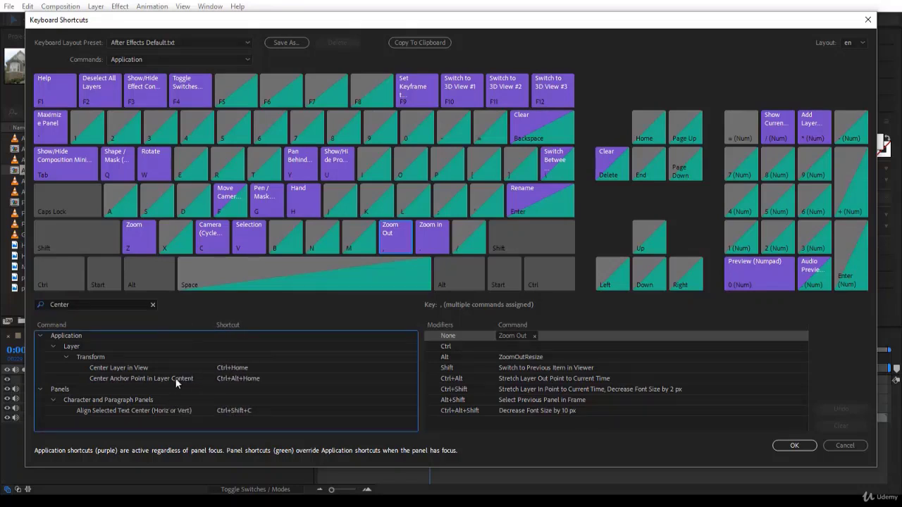
# Inspect the Home key's modifier assignments, including Center Layer in View and Center Anchor Point in Layer Content
pyautogui.click(230, 369)
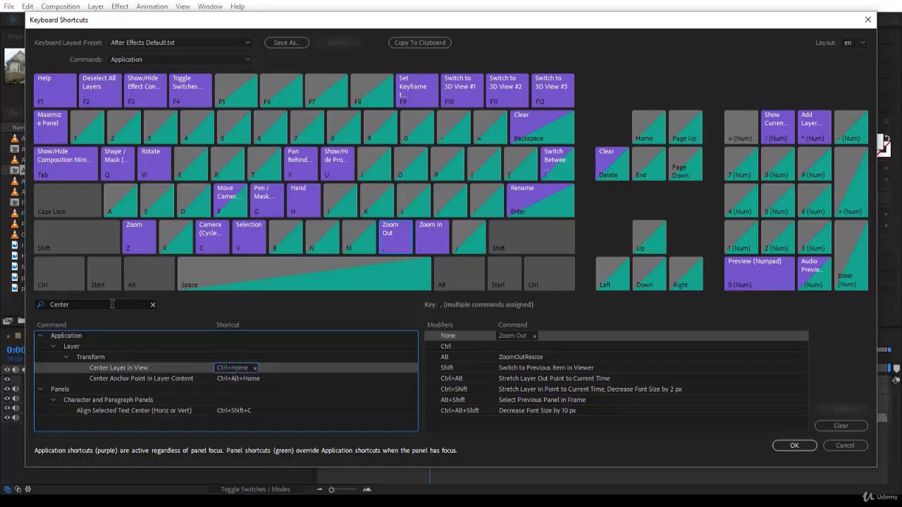
pyautogui.click(55, 273)
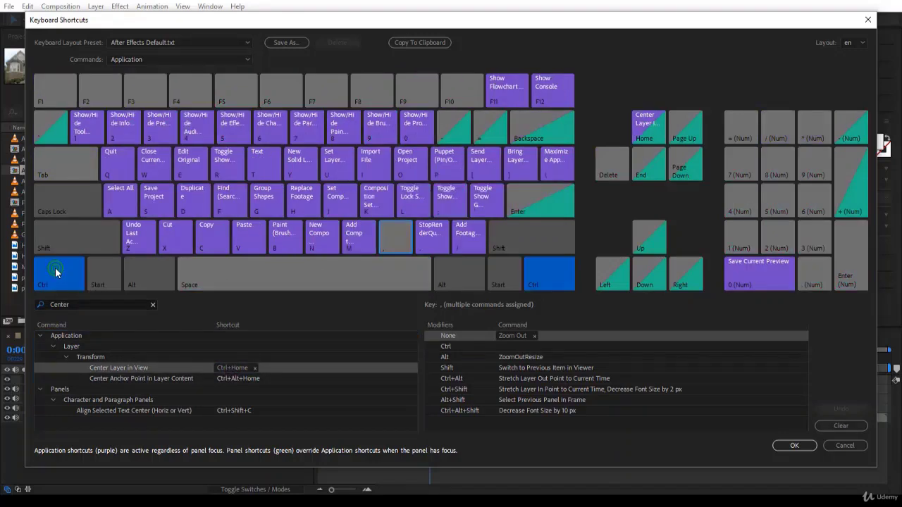
pyautogui.click(650, 132)
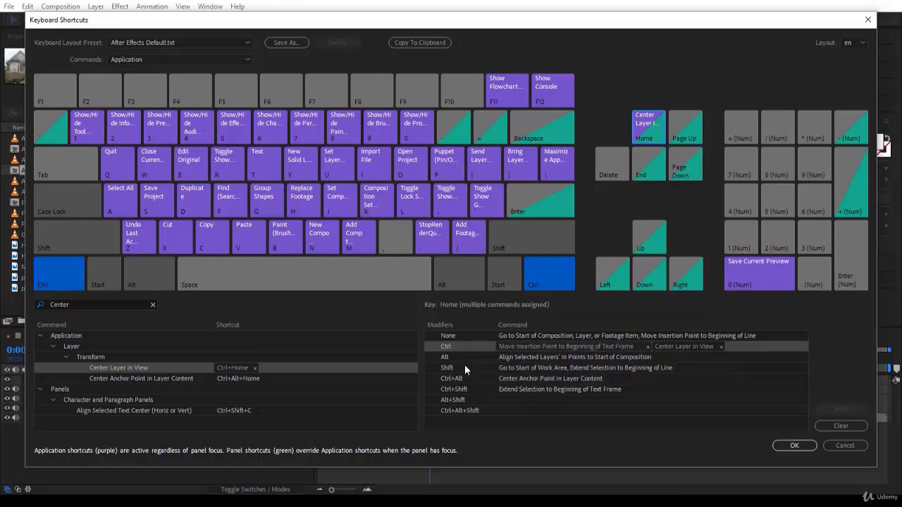
pyautogui.click(507, 358)
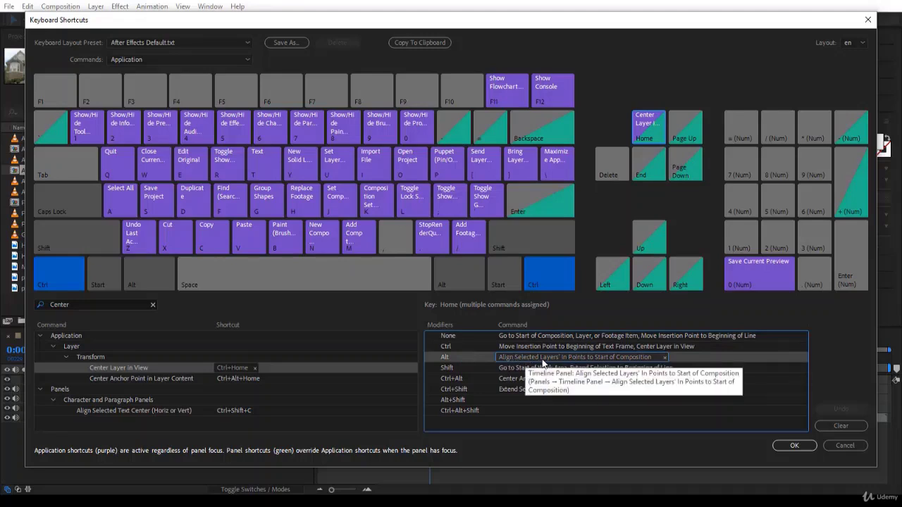
pyautogui.click(245, 379)
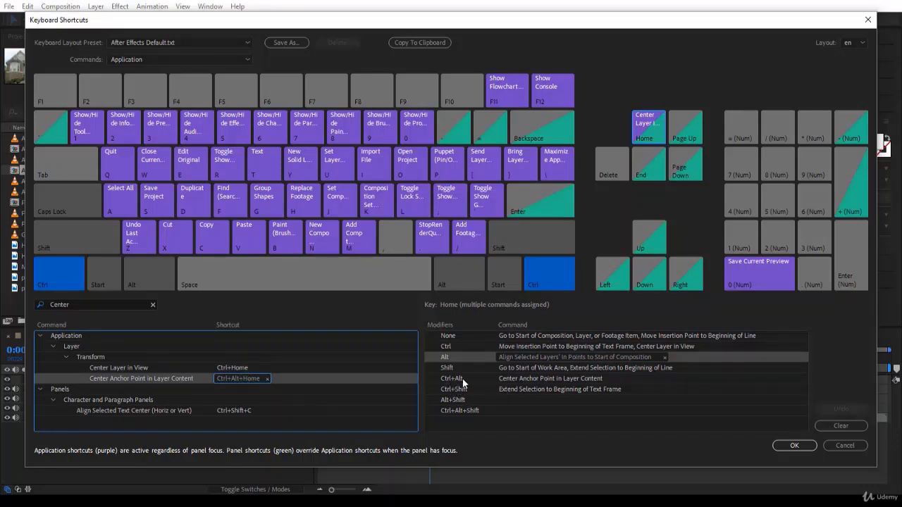
pyautogui.click(504, 379)
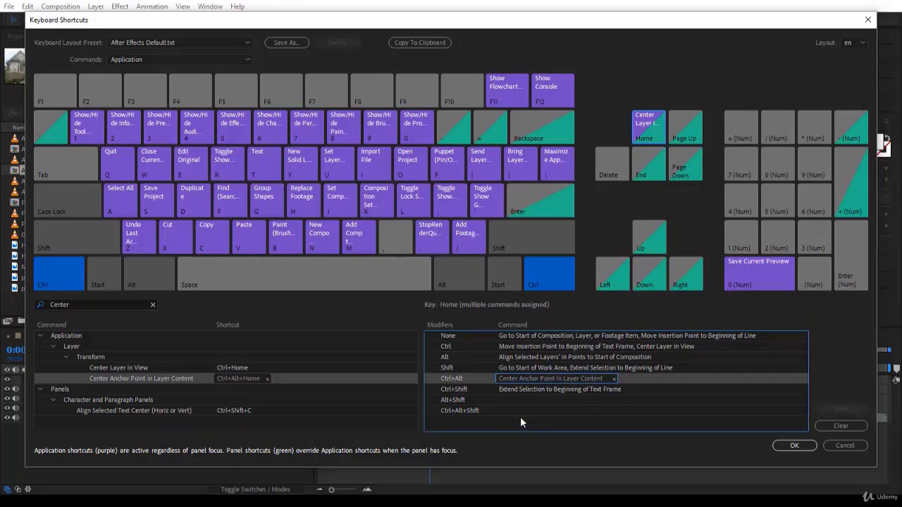
# Search the shortcut commands for "paragraph" and widen the Command column further
pyautogui.click(84, 304)
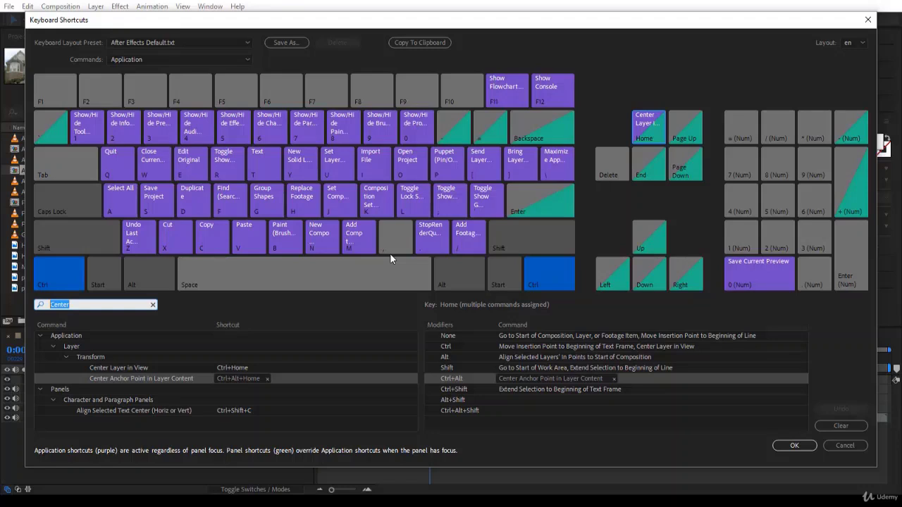
pyautogui.write('paragraph')
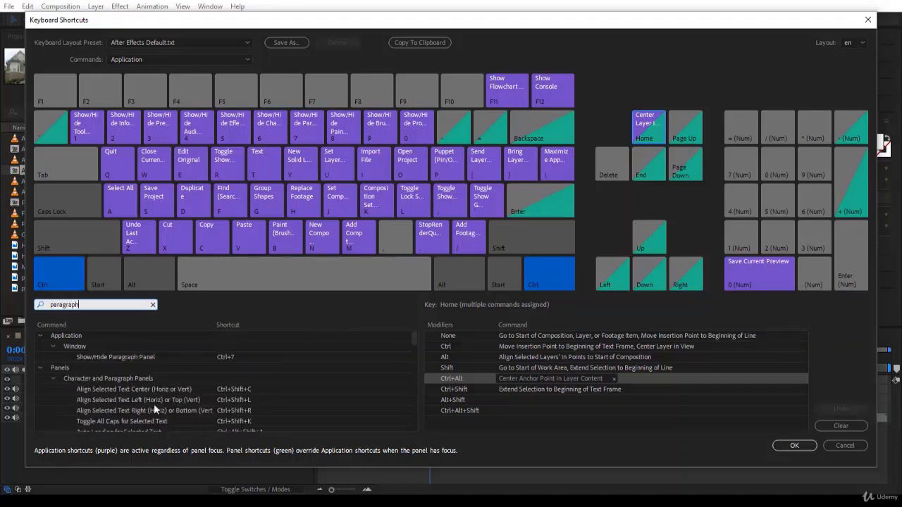
pyautogui.moveTo(213, 323); pyautogui.dragTo(233, 324)
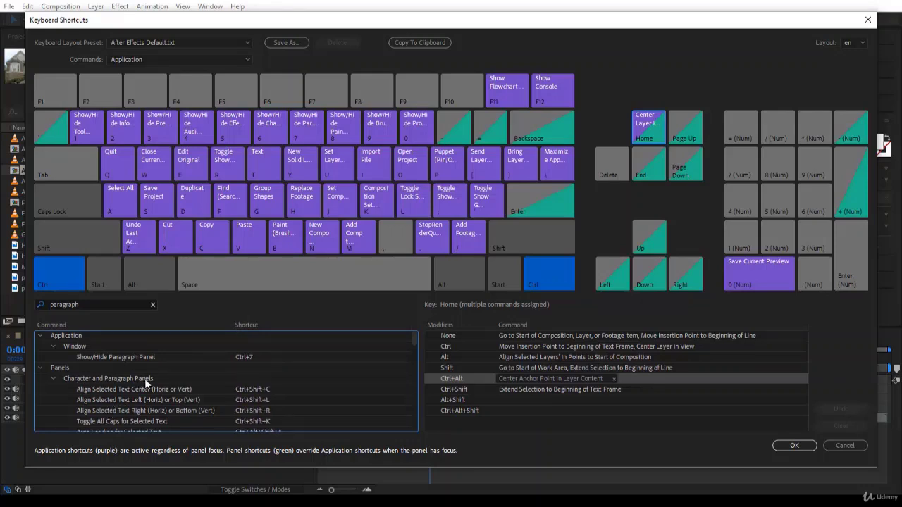
# Browse the Character and Paragraph Panels shortcuts in the "paragraph" search results
pyautogui.scroll(-1, 145, 392)
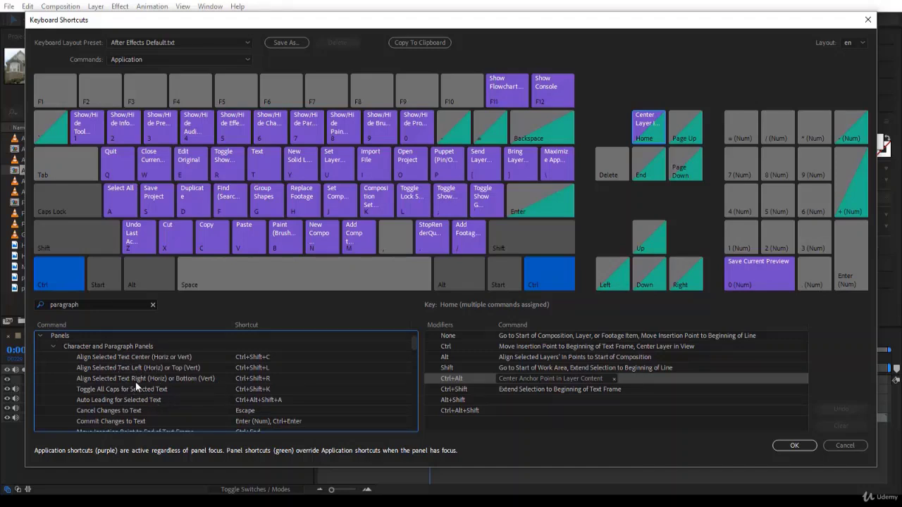
pyautogui.scroll(-5, 153, 392)
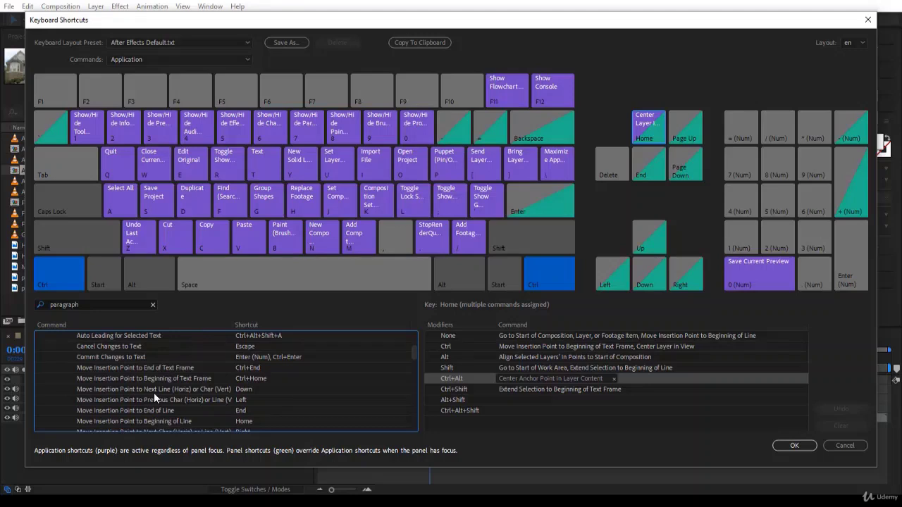
pyautogui.scroll(-10, 153, 392)
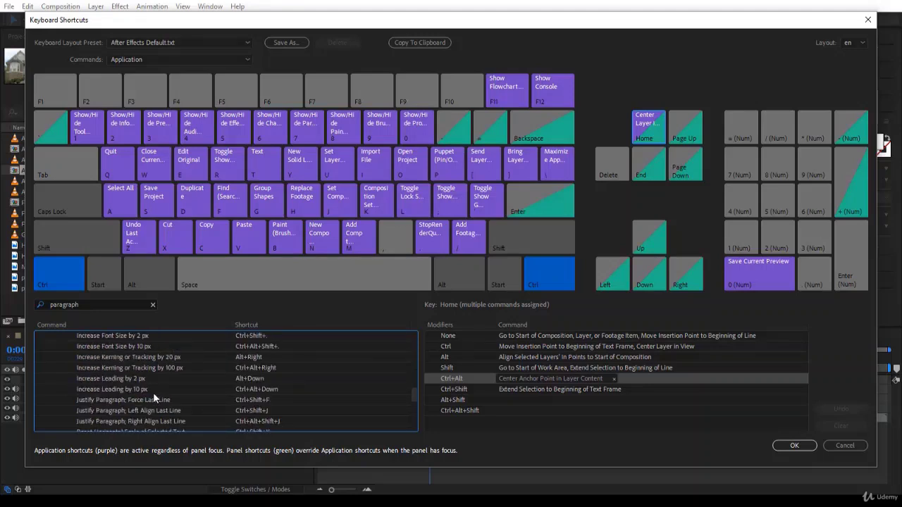
pyautogui.scroll(8, 156, 395)
pyautogui.scroll(5, 158, 395)
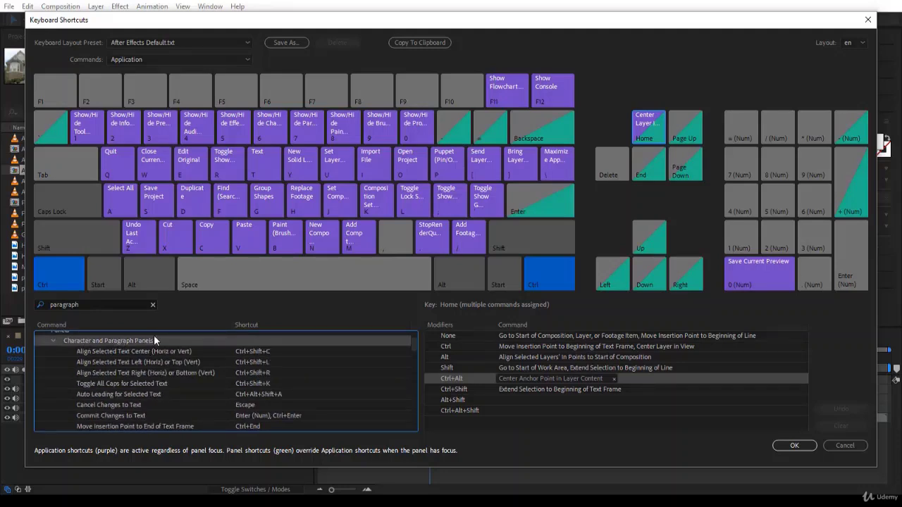
# Show the Character and Paragraph Panels commands on the keyboard and view their Shift, Ctrl+Shift, Alt+Shift and Ctrl+Alt+Shift layouts
pyautogui.click(139, 59)
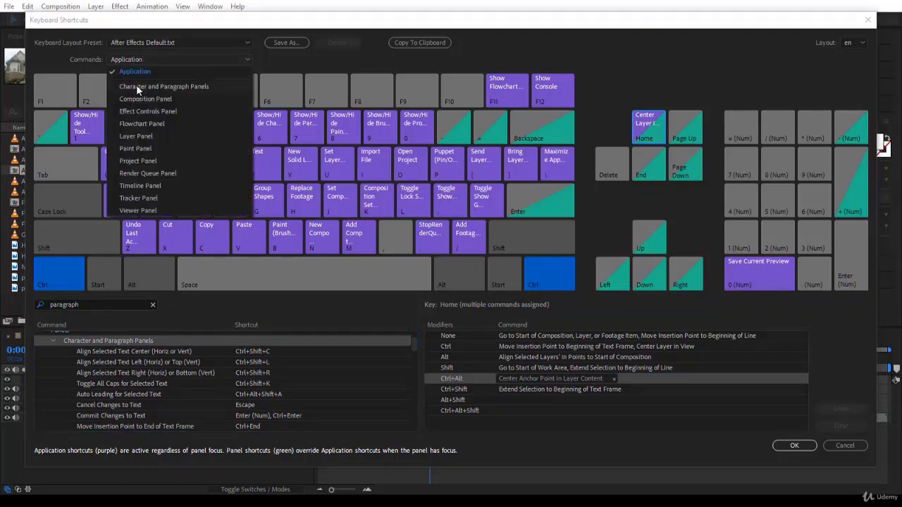
pyautogui.click(136, 86)
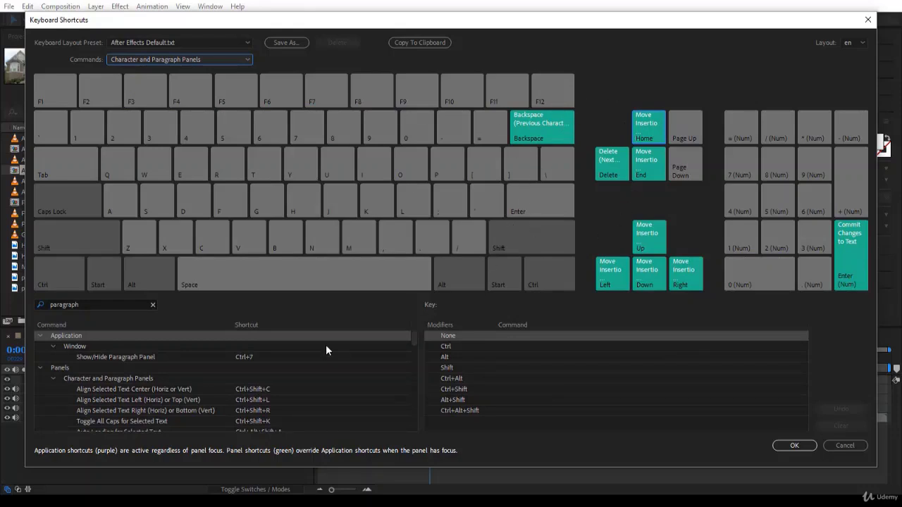
pyautogui.click(103, 242)
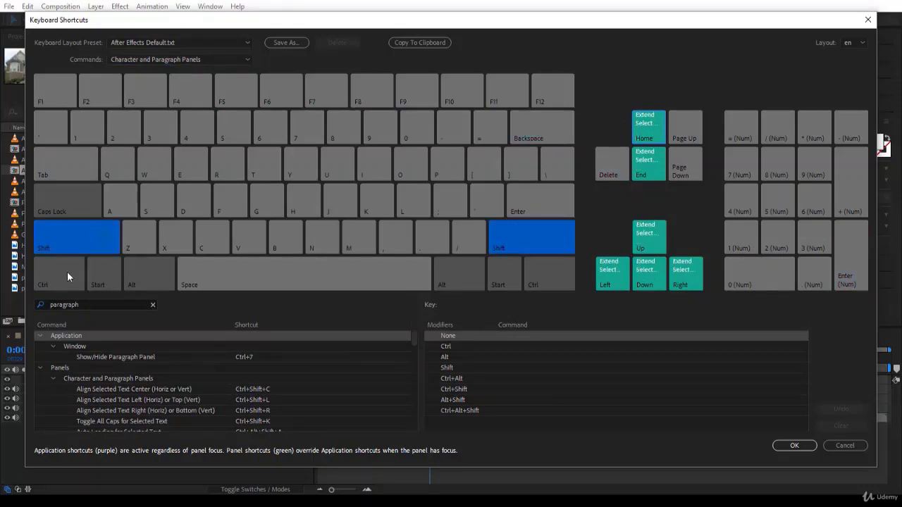
pyautogui.click(65, 284)
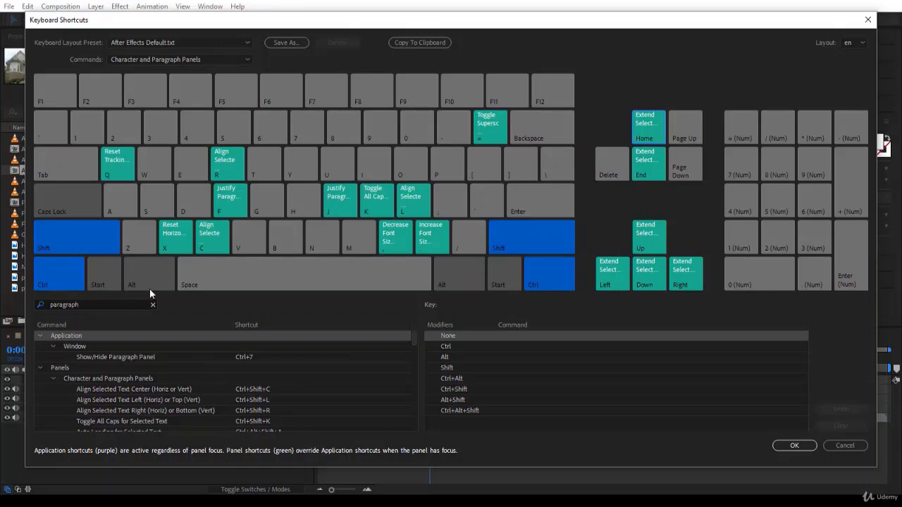
pyautogui.click(166, 284)
pyautogui.click(77, 282)
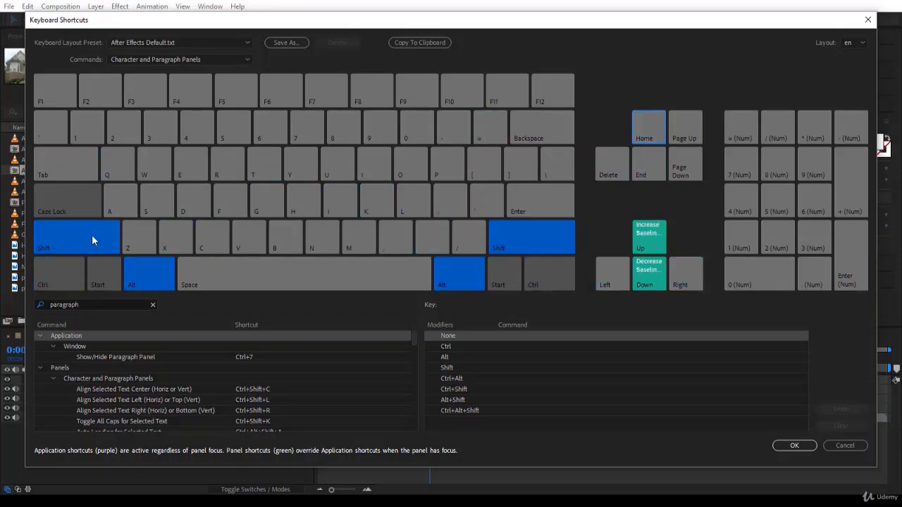
pyautogui.click(81, 279)
pyautogui.scroll(-5, 282, 414)
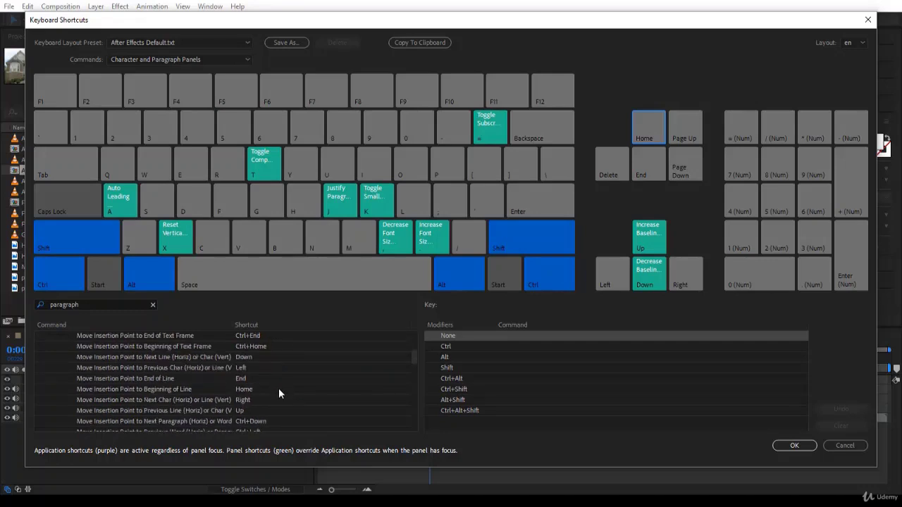
pyautogui.scroll(3, 278, 388)
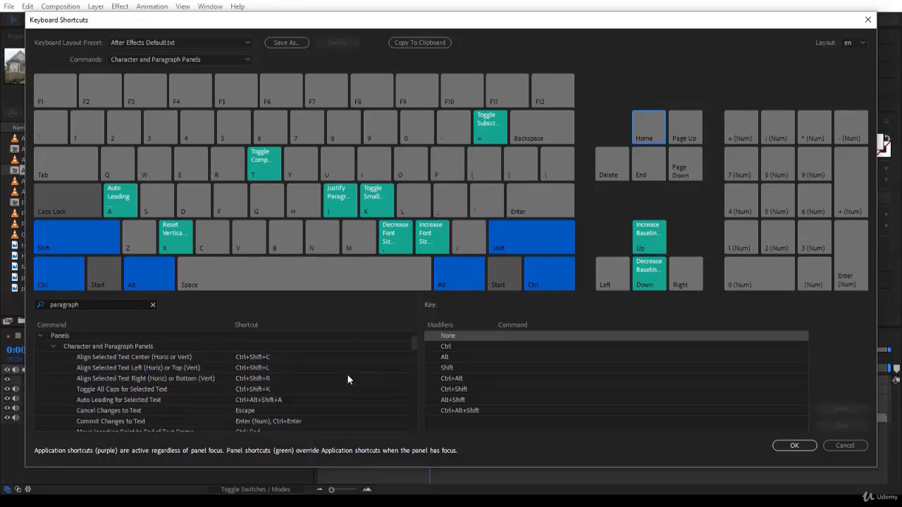
# Search the shortcut commands for "Center" and select Center Anchor Point in Layer Content
pyautogui.moveTo(87, 305); pyautogui.dragTo(3, 304)
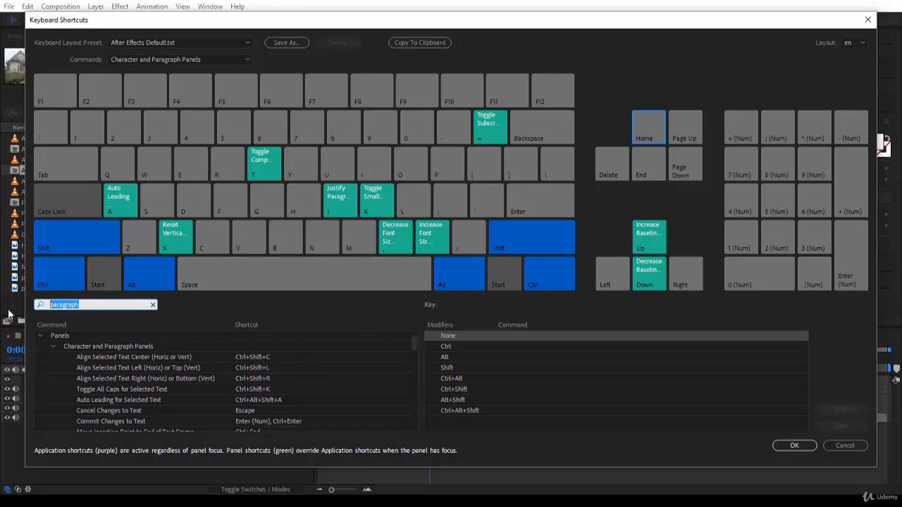
pyautogui.write('Center')
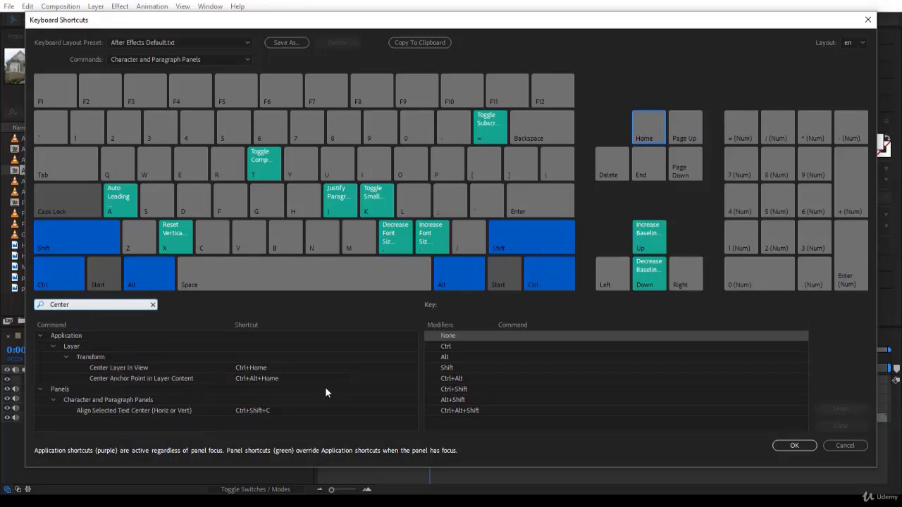
pyautogui.click(277, 378)
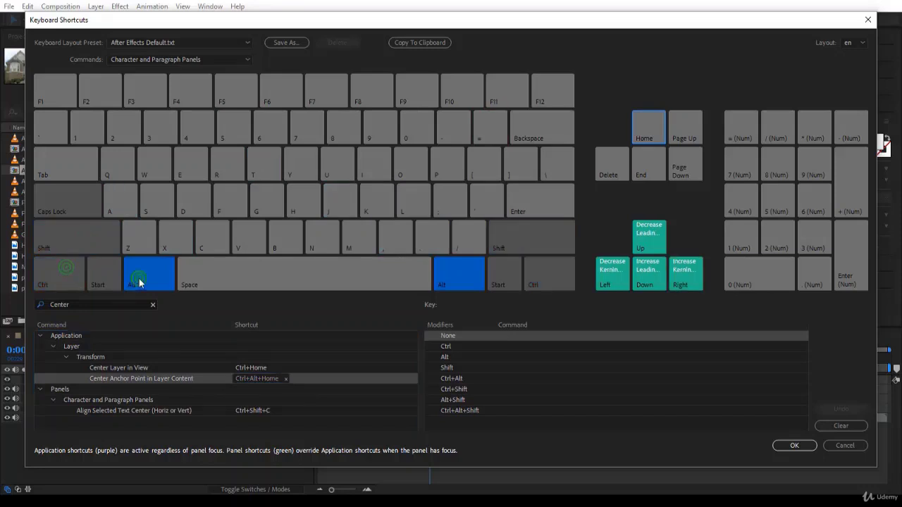
# Return the keyboard display to Application commands, reselect Center Anchor Point in Layer Content and view the Ctrl+Alt layout
pyautogui.click(155, 59)
pyautogui.click(157, 71)
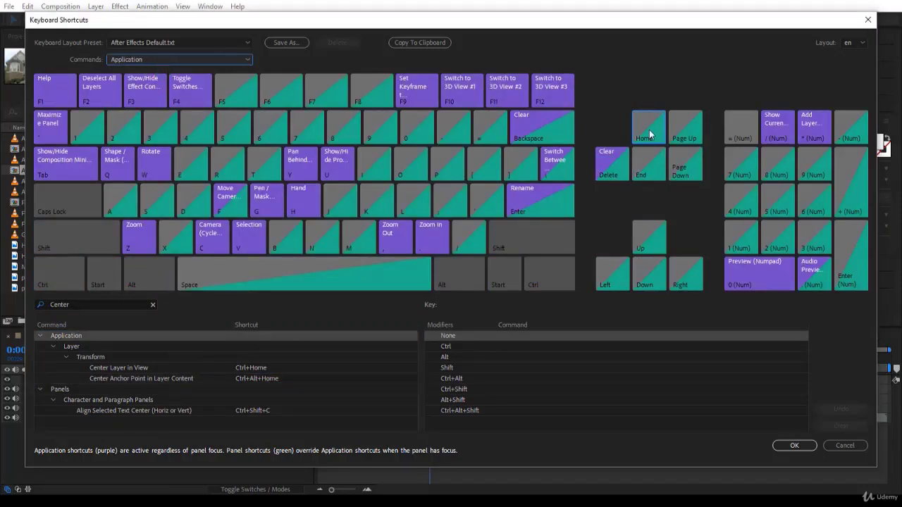
pyautogui.moveTo(632, 138)
pyautogui.click(179, 381)
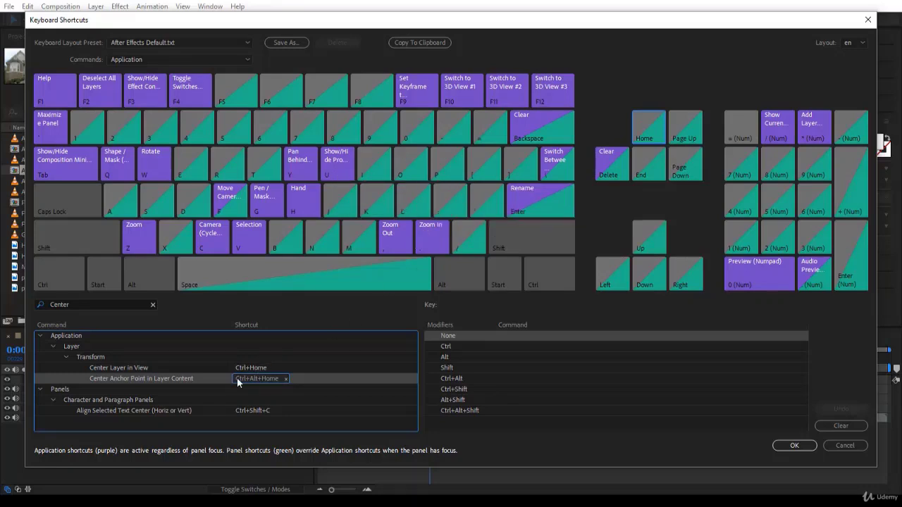
pyautogui.click(61, 269)
pyautogui.click(149, 269)
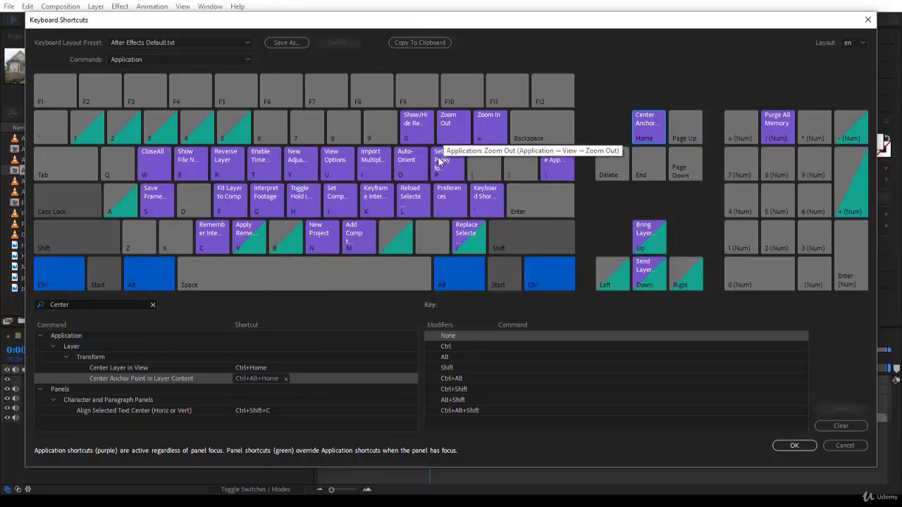
# Inspect the Q and X keys' modifier assignments, checking the None, Ctrl and Ctrl+Alt combinations of X
pyautogui.click(122, 166)
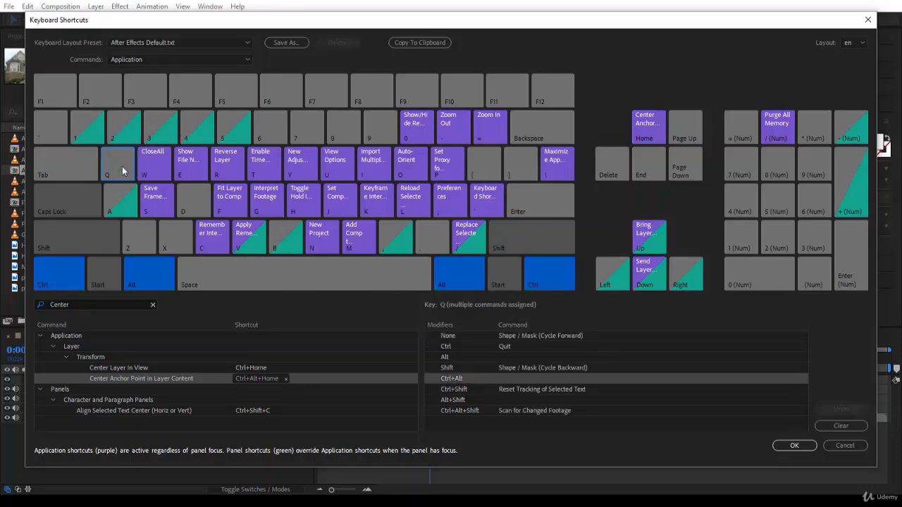
pyautogui.click(184, 246)
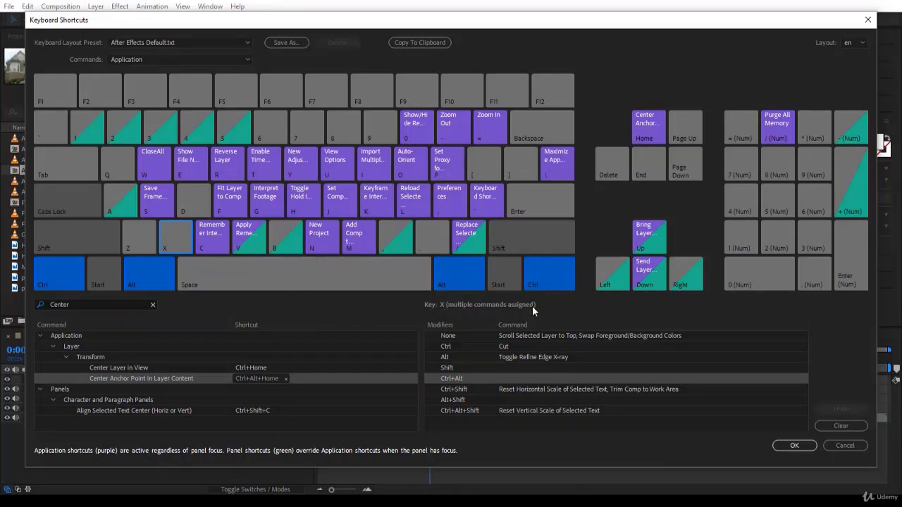
pyautogui.click(451, 339)
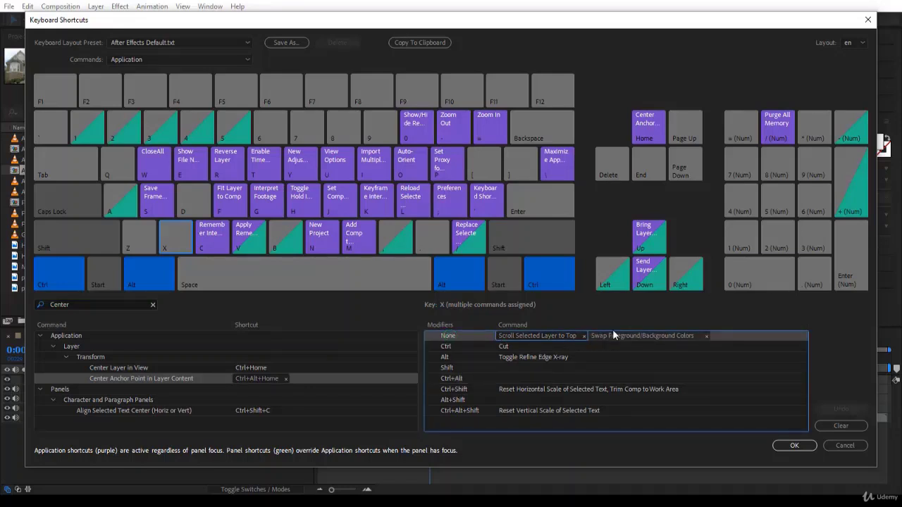
pyautogui.click(449, 346)
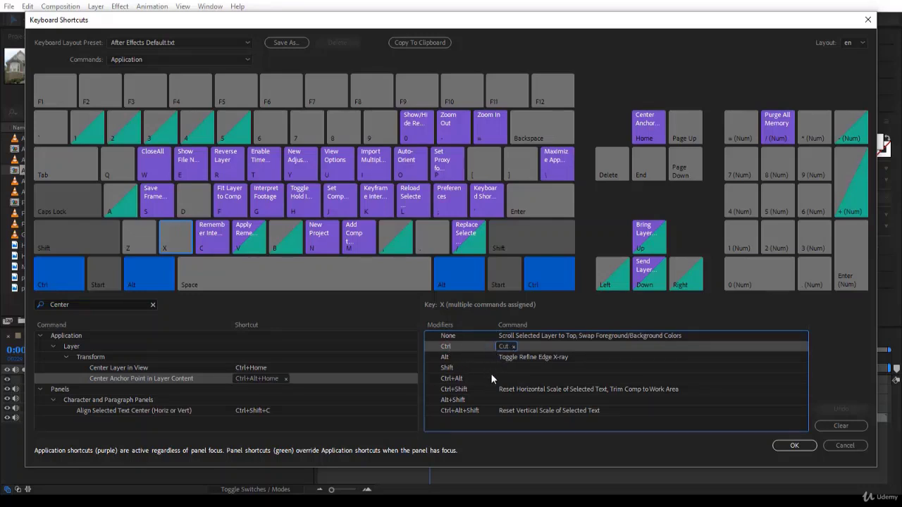
pyautogui.click(460, 379)
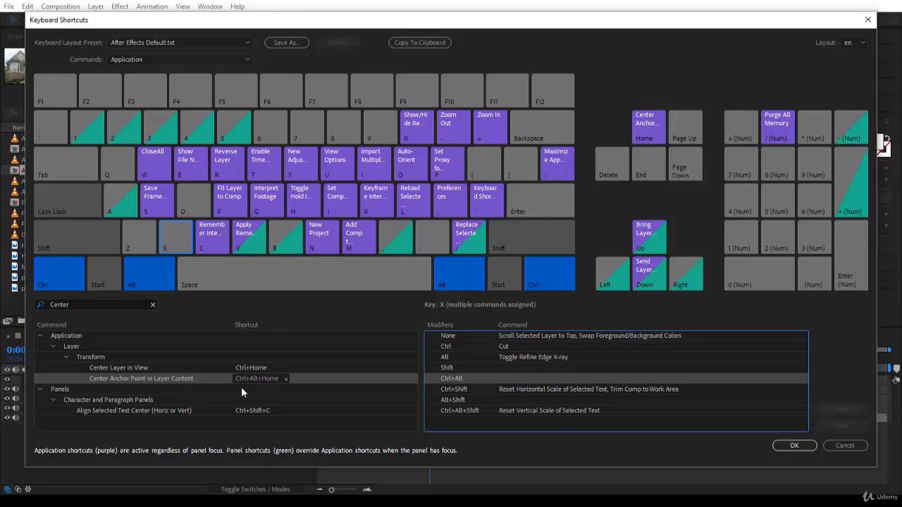
# Add Ctrl+Alt+X as an additional shortcut for Center Anchor Point in Layer Content
pyautogui.click(290, 381)
pyautogui.click(297, 377)
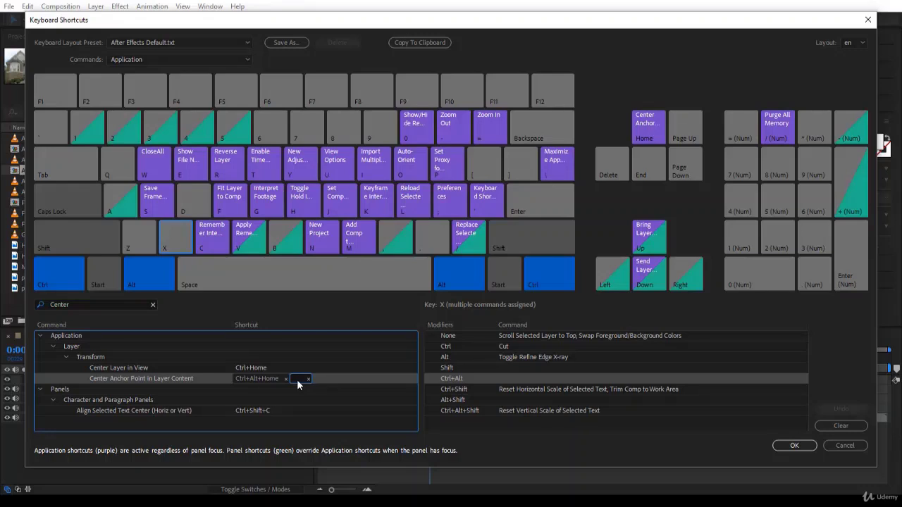
pyautogui.hotkey('ctrl', 'alt', 'x')
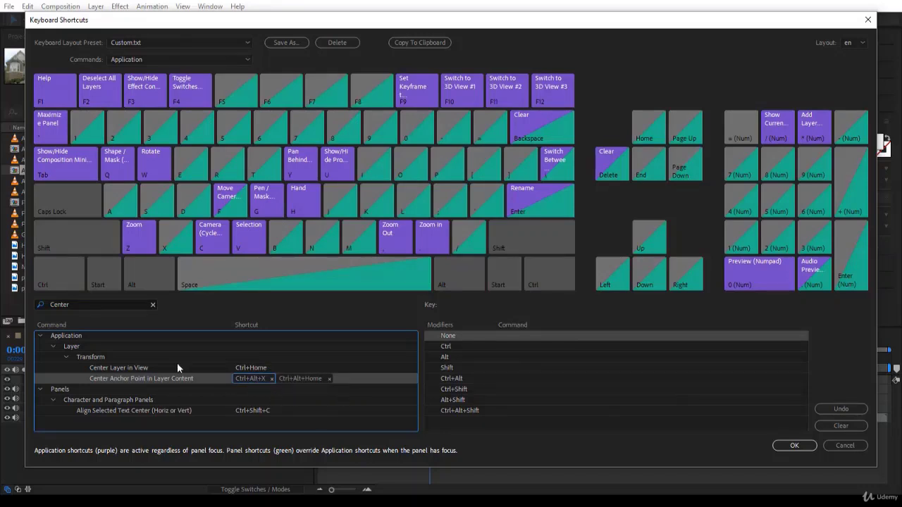
# Check the X key's modifier assignments in the Ctrl+Alt layout
pyautogui.press('ctrl')
pyautogui.hotkey('ctrl', 'alt')
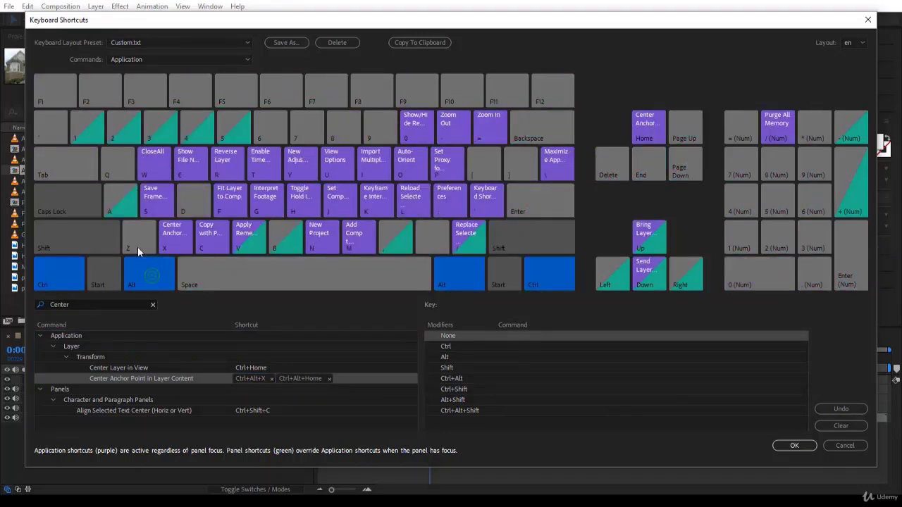
pyautogui.click(175, 239)
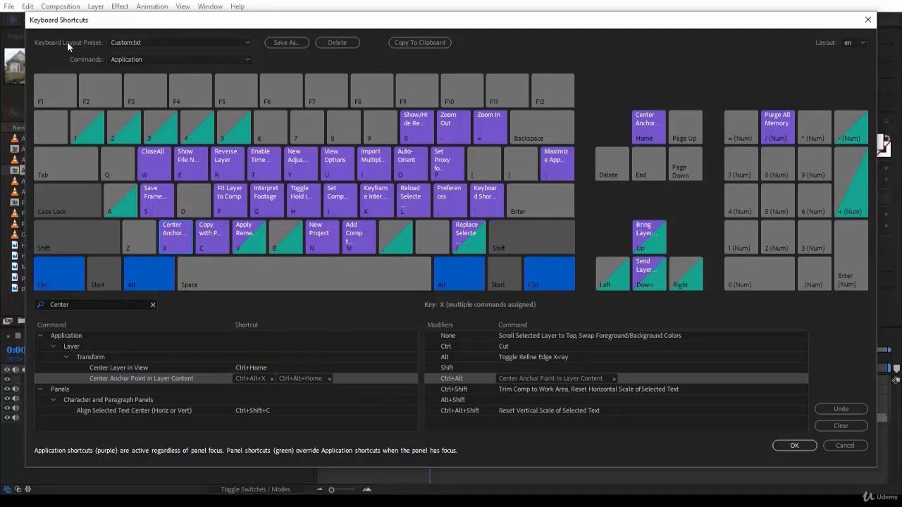
# View the After Effects Default.txt layout preset, switch back to Custom.txt and accept the keyboard shortcut changes
pyautogui.click(121, 44)
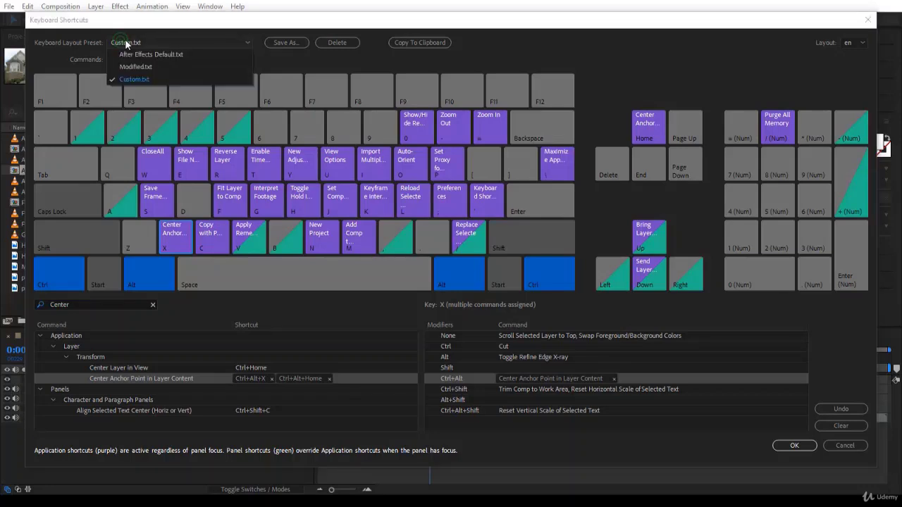
pyautogui.click(115, 54)
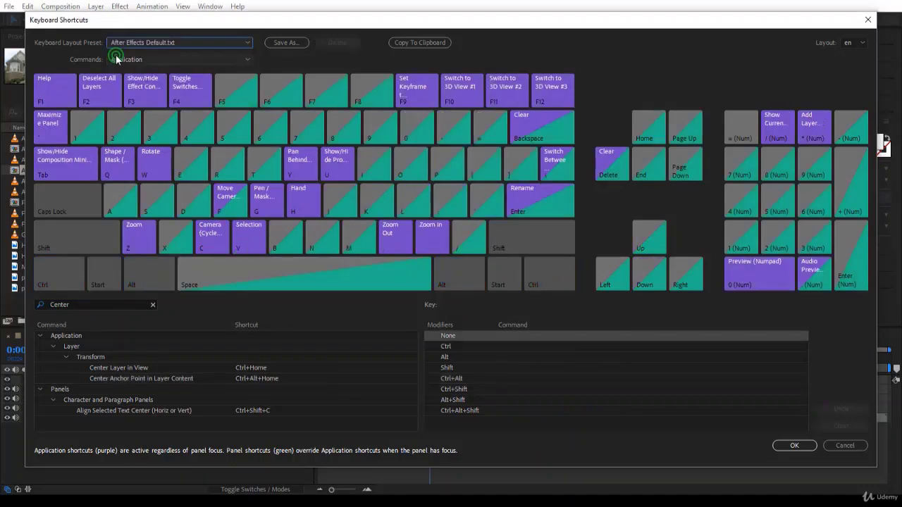
pyautogui.click(223, 44)
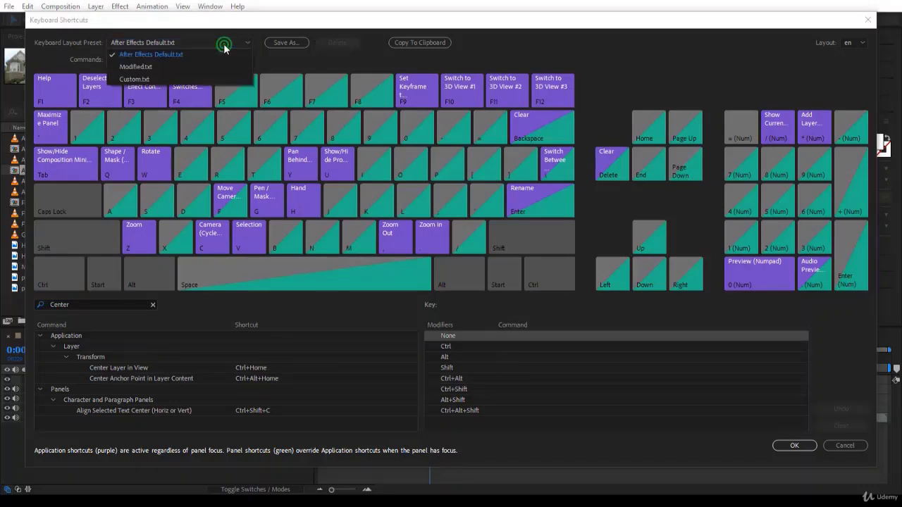
pyautogui.click(207, 80)
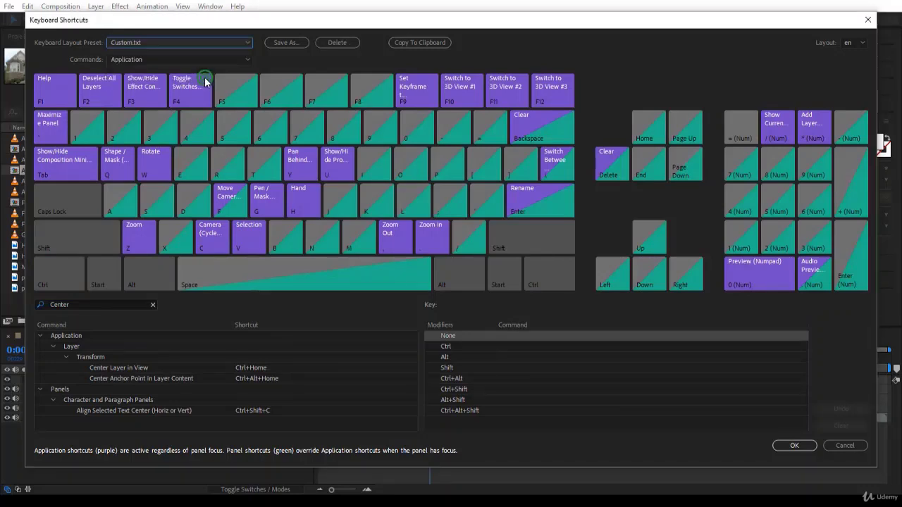
pyautogui.click(180, 43)
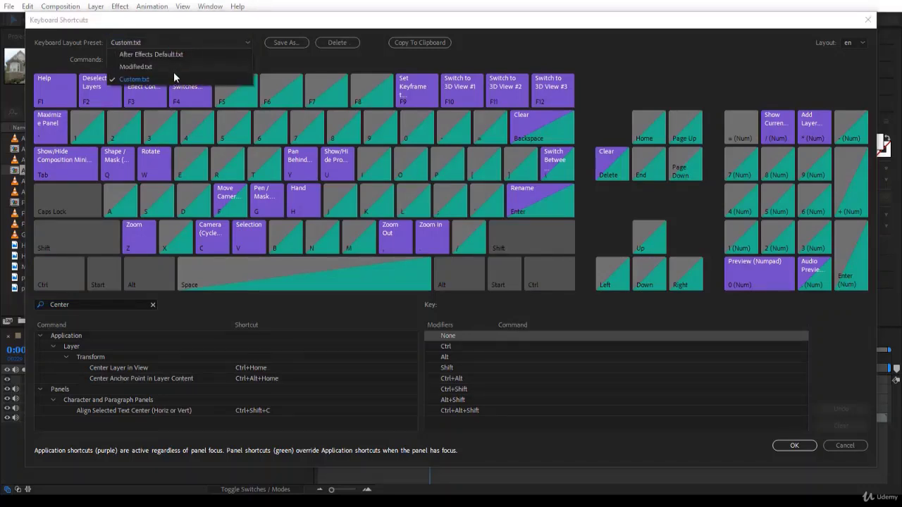
pyautogui.click(174, 77)
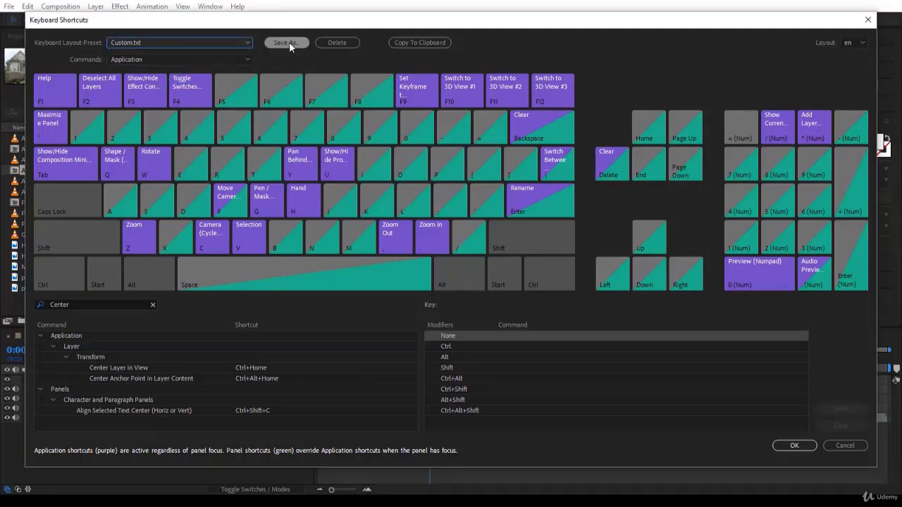
pyautogui.click(801, 446)
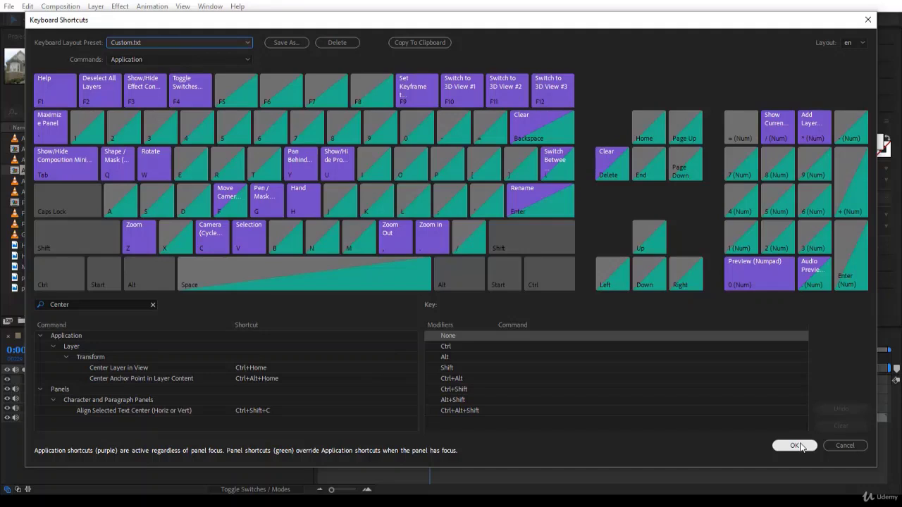